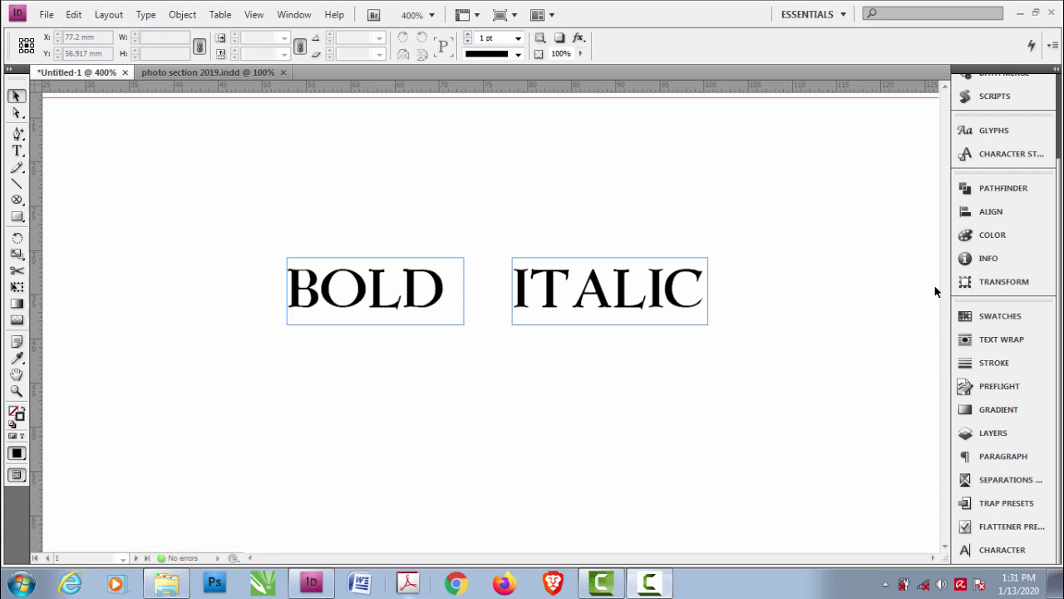
# Select the BOLD frame and look through the font style list without changing anything
pyautogui.click(378, 281)
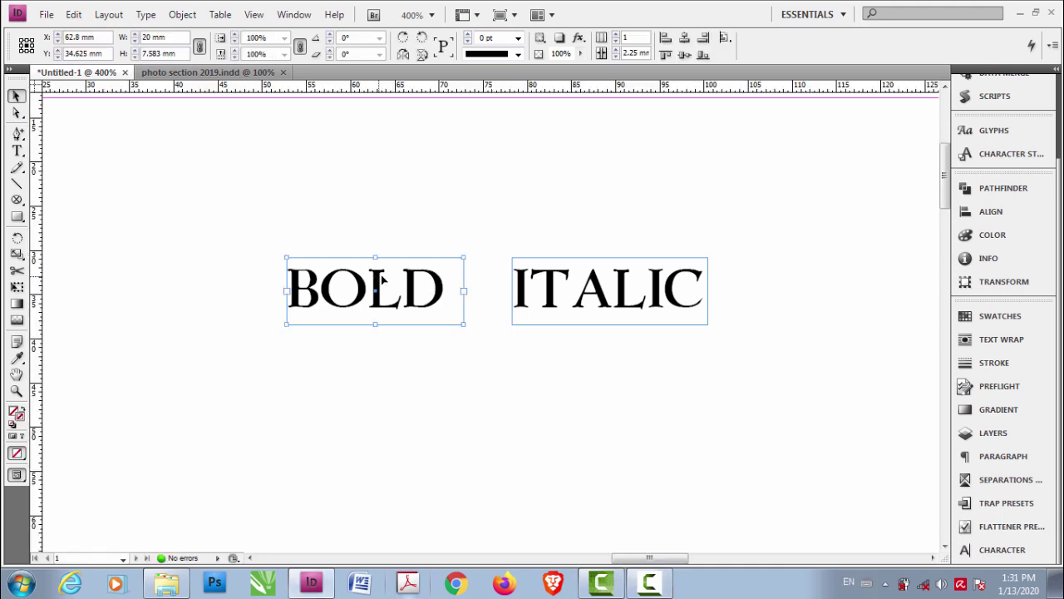
pyautogui.click(459, 252)
pyautogui.click(545, 287)
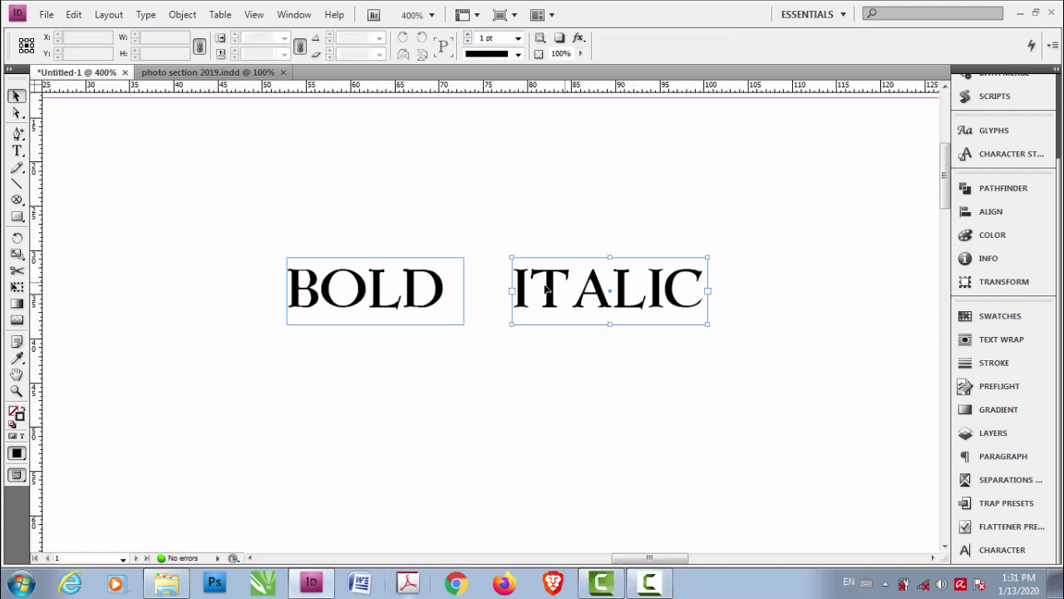
pyautogui.click(452, 297)
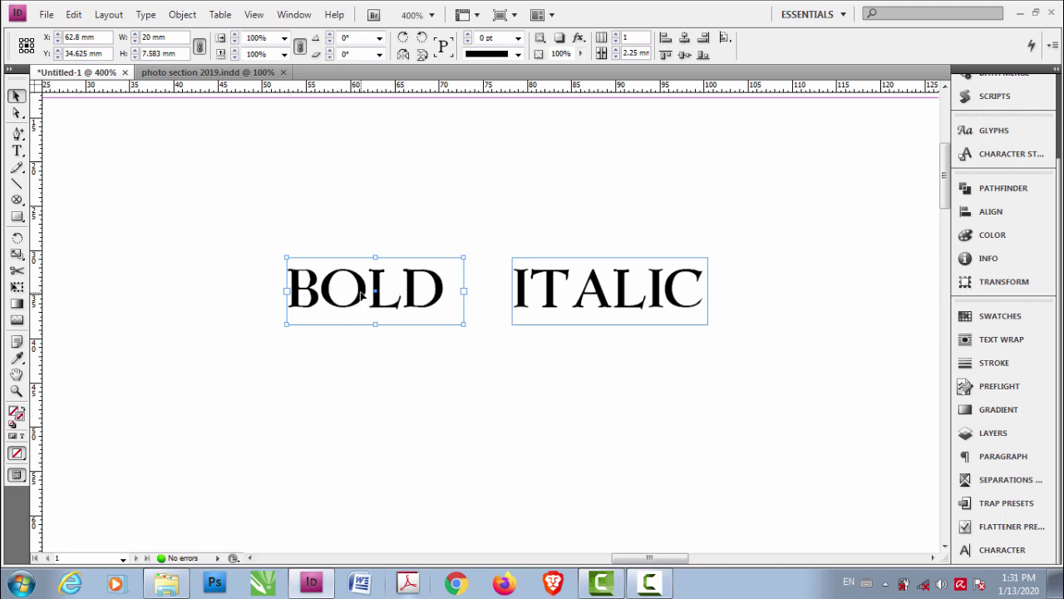
pyautogui.click(17, 152)
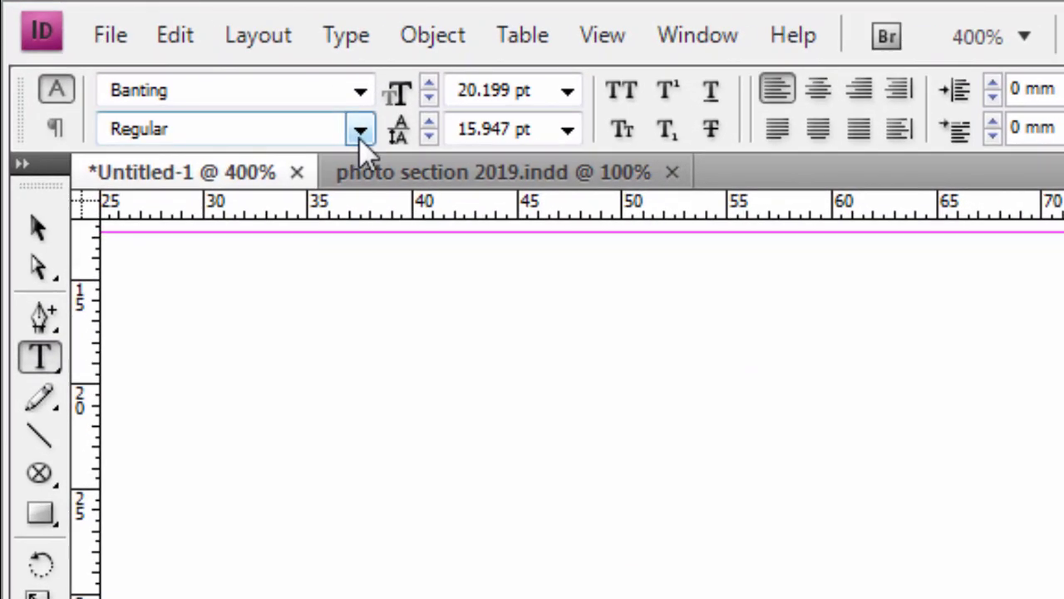
pyautogui.click(151, 54)
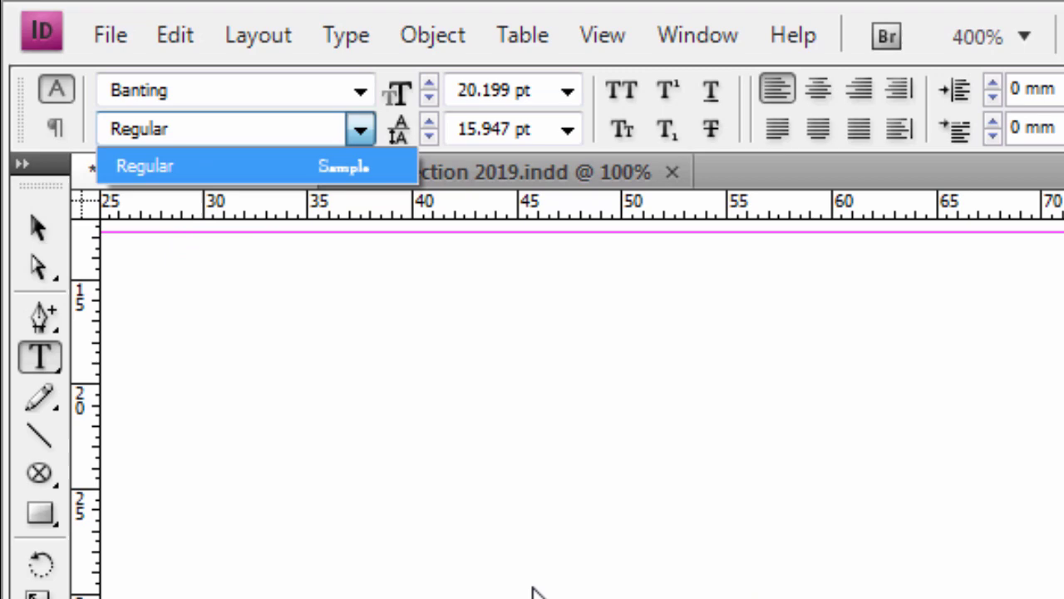
pyautogui.press('Escape')
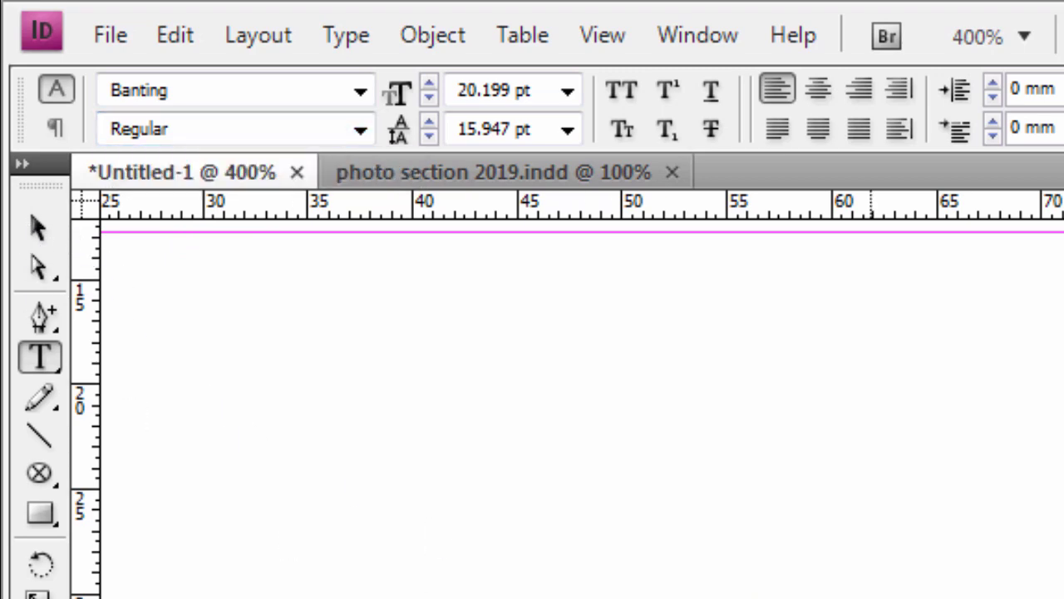
pyautogui.click(37, 227)
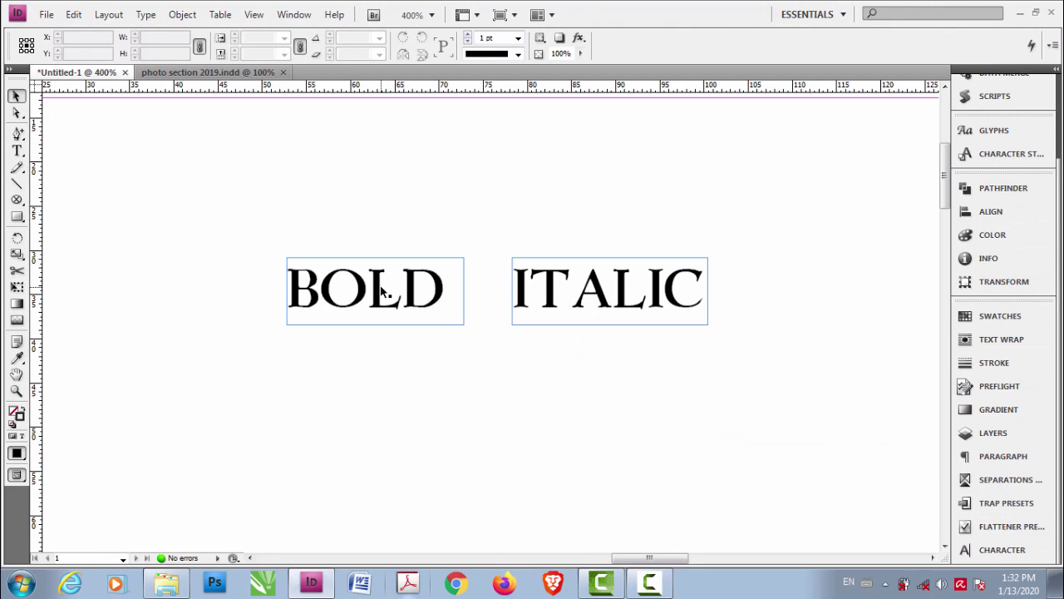
# Try a 0.5 pt stroke weight on the BOLD frame in the Stroke panel, then undo it
pyautogui.click(782, 592)
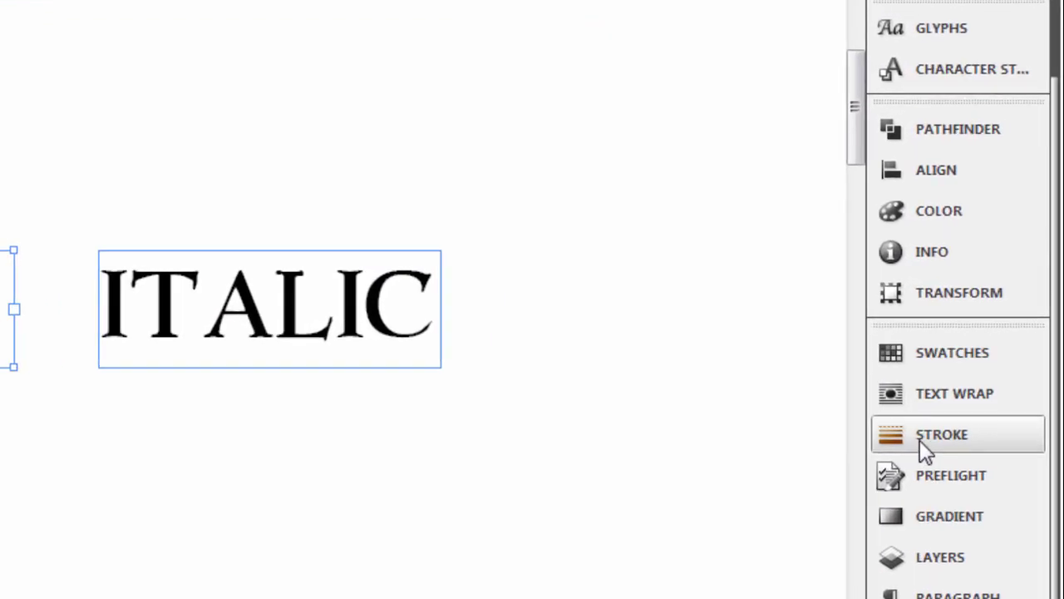
pyautogui.click(919, 441)
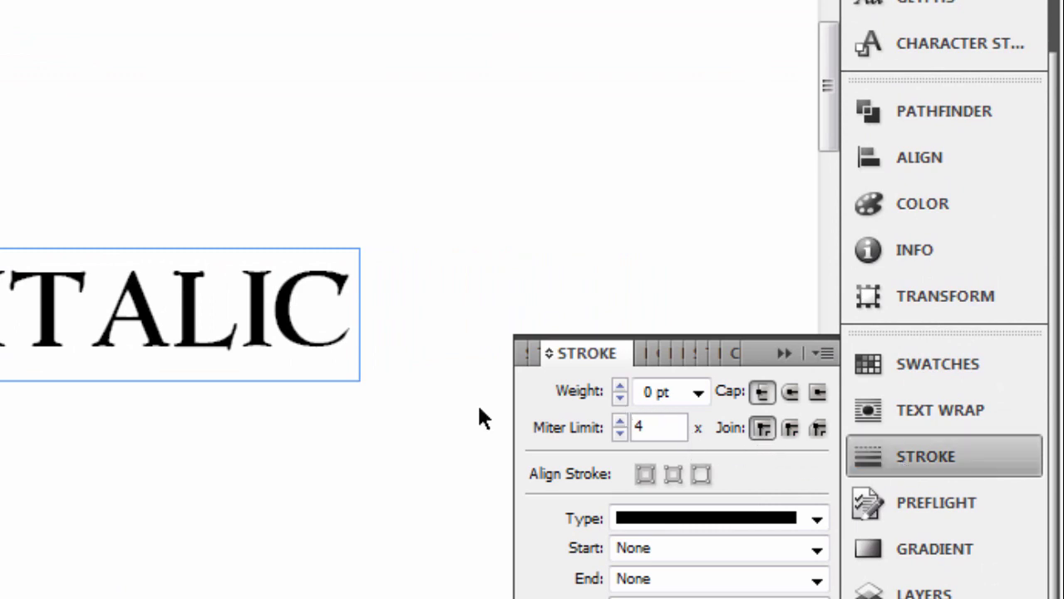
pyautogui.doubleClick(651, 391)
pyautogui.write('.5')
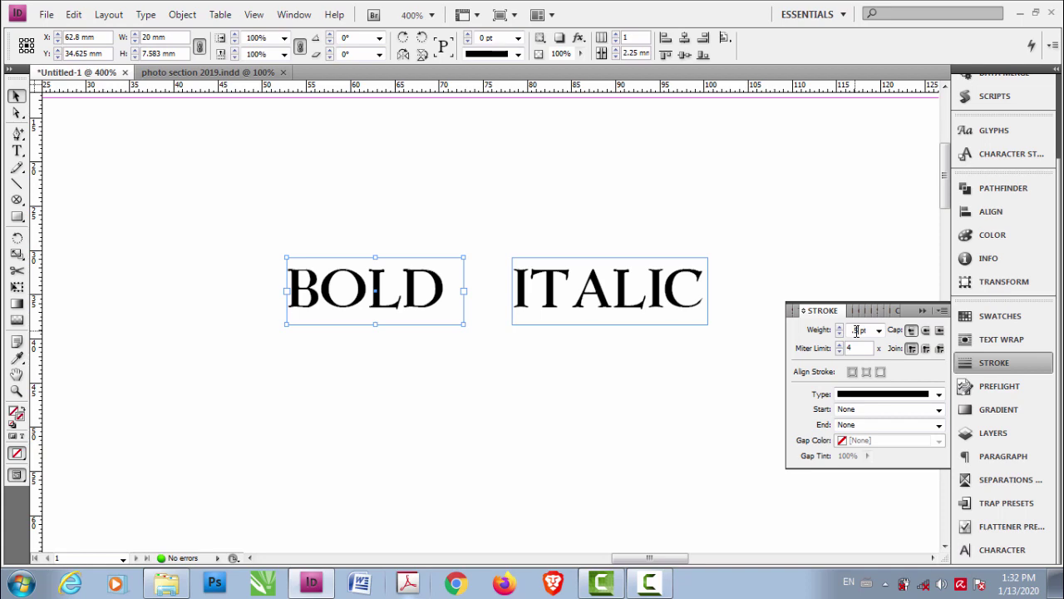
pyautogui.press('Return')
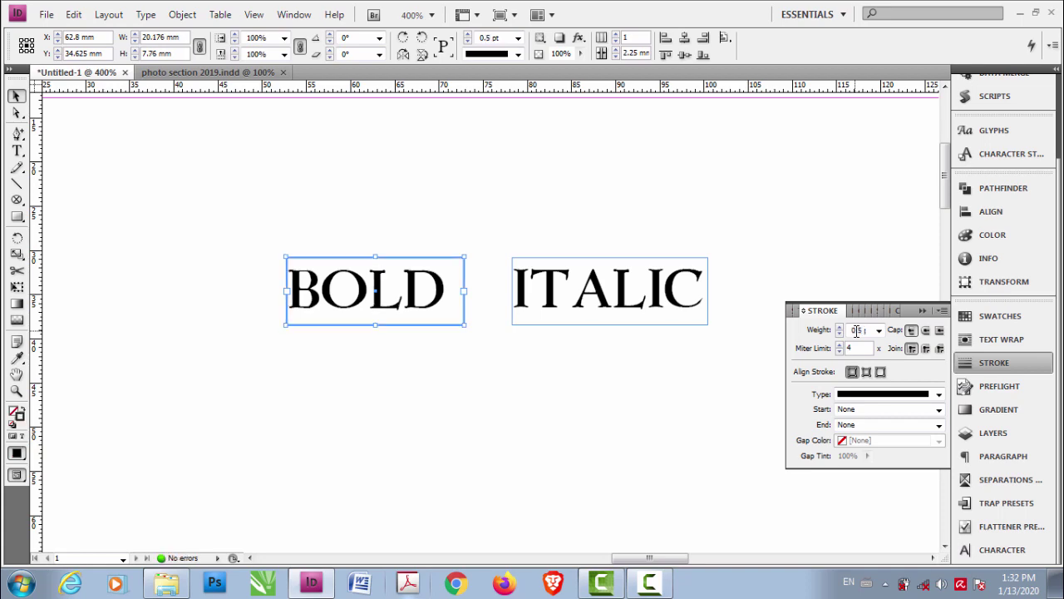
pyautogui.hotkey('ctrl', 'z')
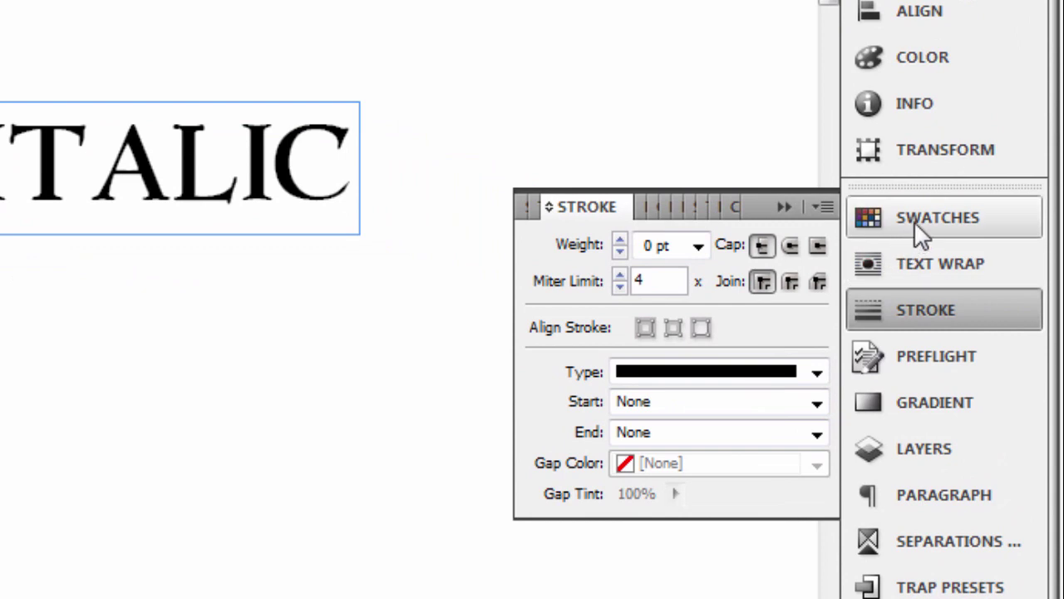
# Set the swatches to affect text and give BOLD a 0.5 pt stroke weight
pyautogui.click(914, 221)
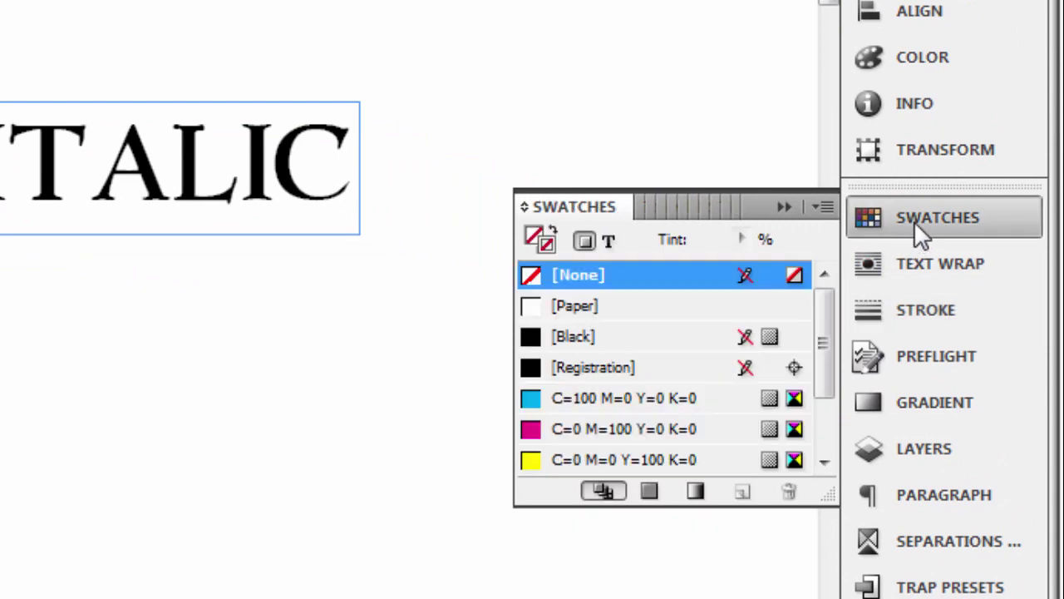
pyautogui.click(607, 241)
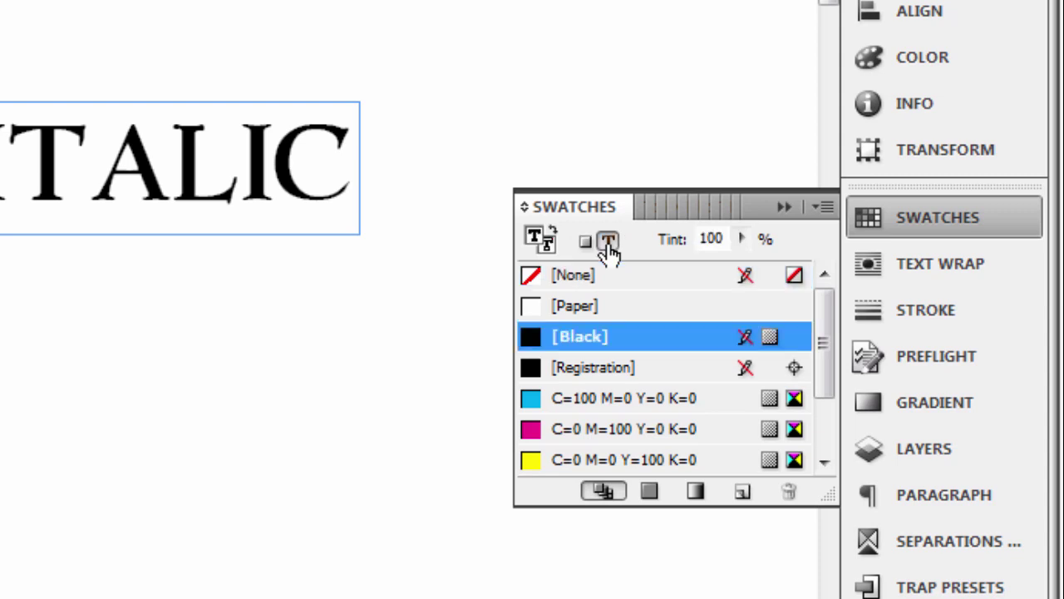
pyautogui.click(916, 306)
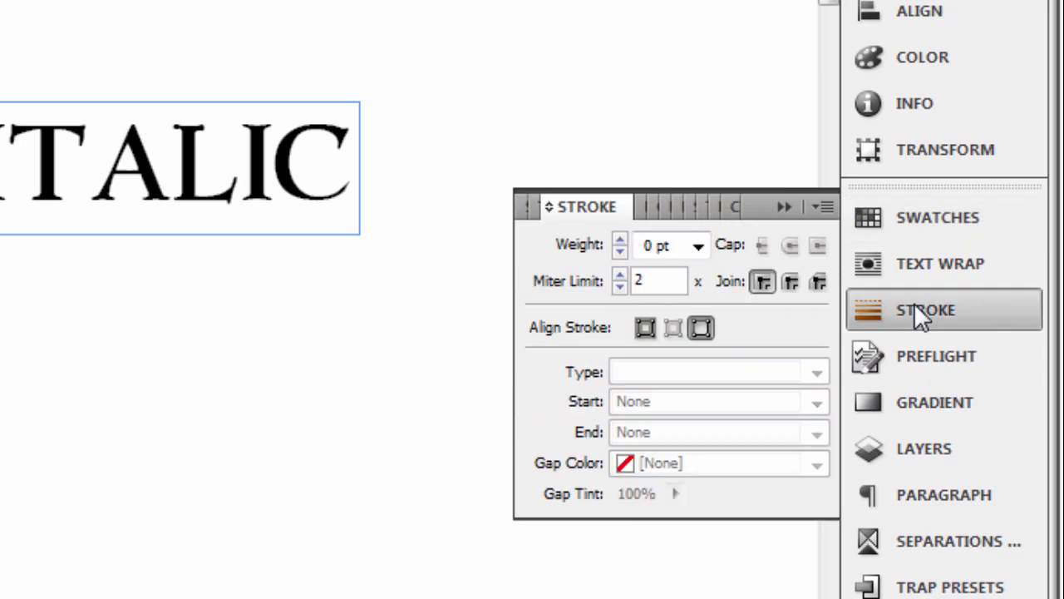
pyautogui.moveTo(655, 244); pyautogui.dragTo(633, 243)
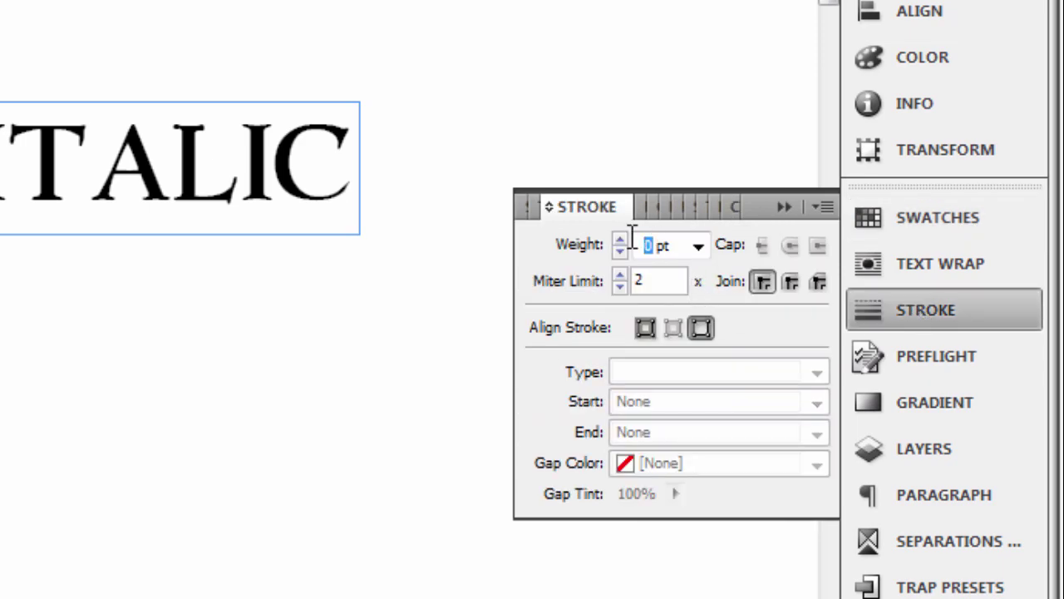
pyautogui.write('.5')
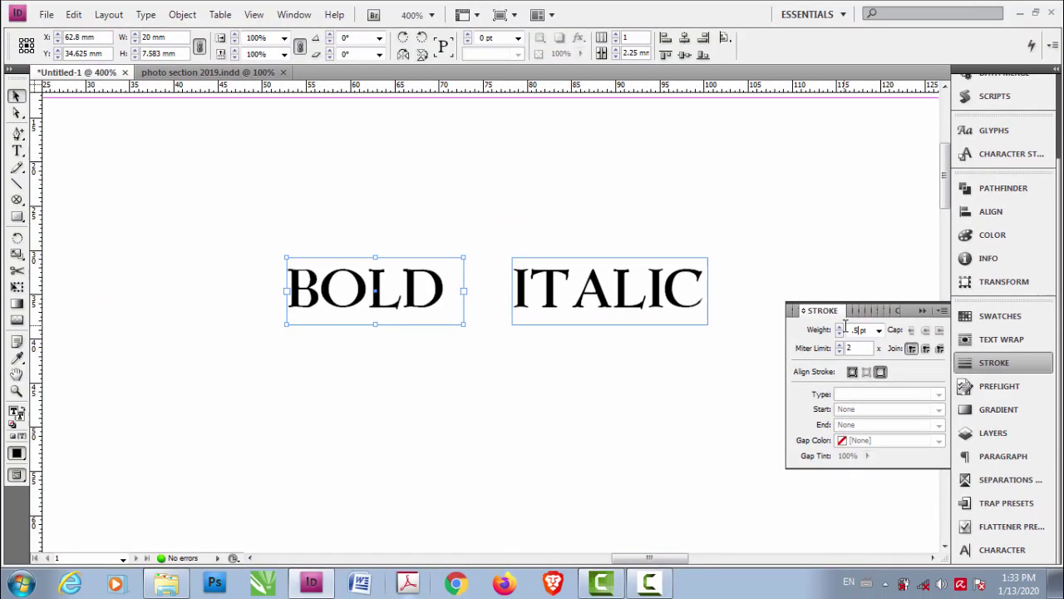
pyautogui.press('Return')
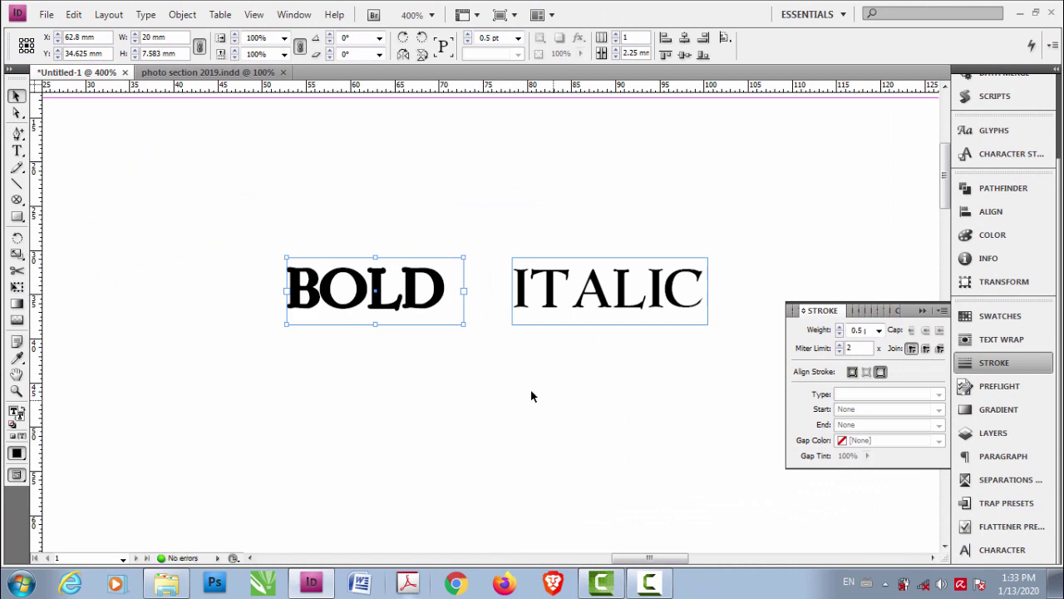
# Undo an accidental move of BOLD, try a 1 pt stroke, then settle on 0.5 pt
pyautogui.moveTo(394, 304); pyautogui.dragTo(514, 214)
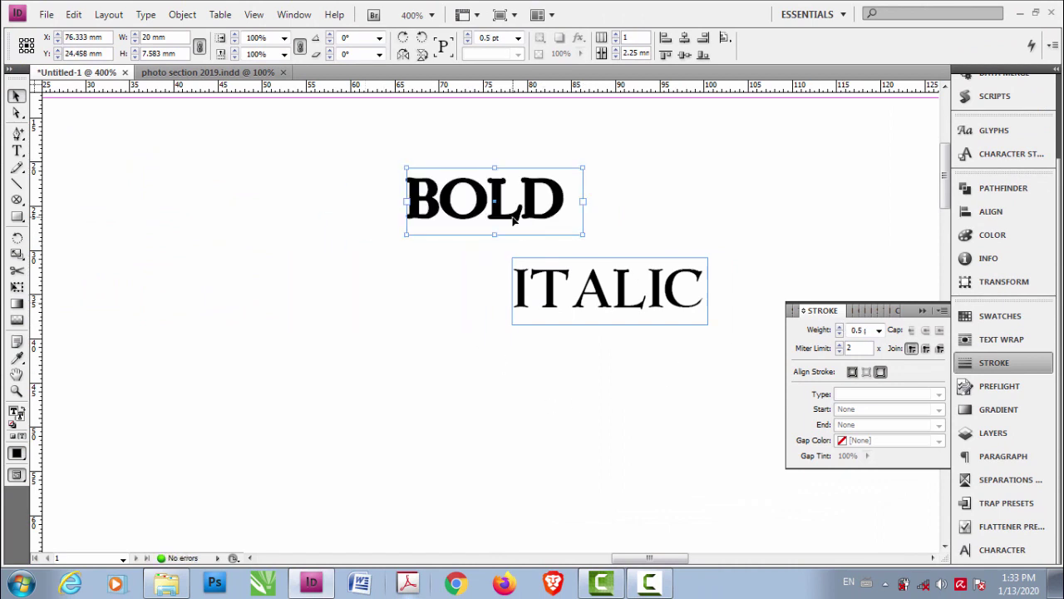
pyautogui.hotkey('ctrl', 'z')
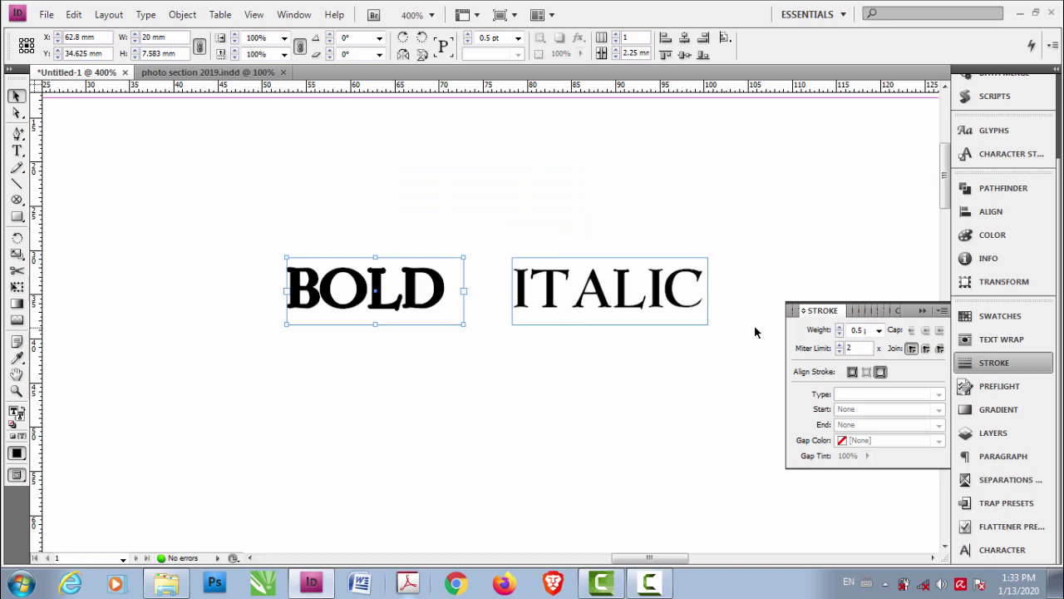
pyautogui.click(859, 330)
pyautogui.write('1')
pyautogui.press('Return')
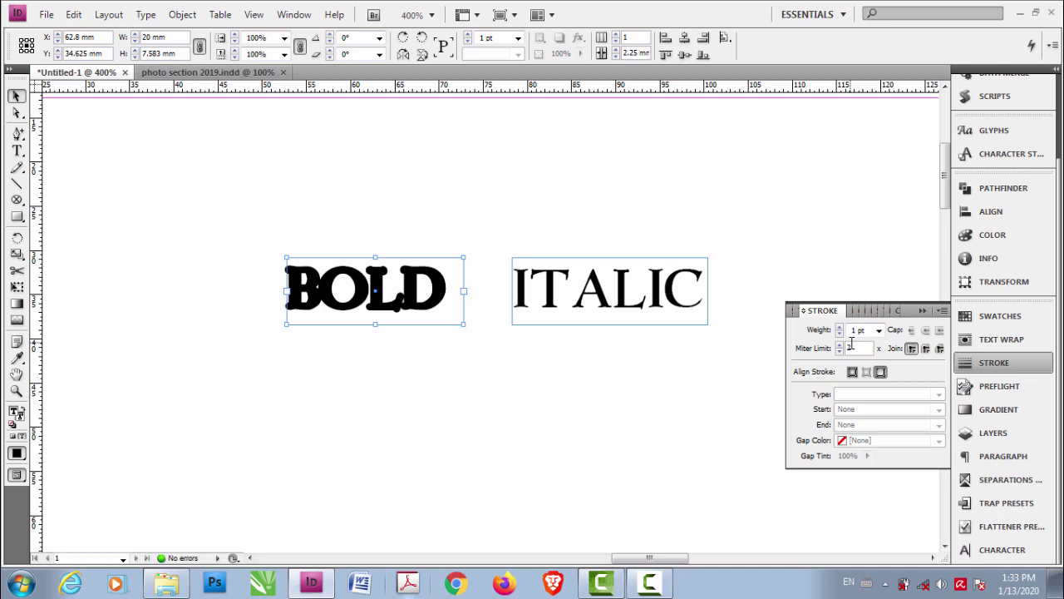
pyautogui.doubleClick(855, 330)
pyautogui.press('BackSpace')
pyautogui.write('.5')
pyautogui.press('Return')
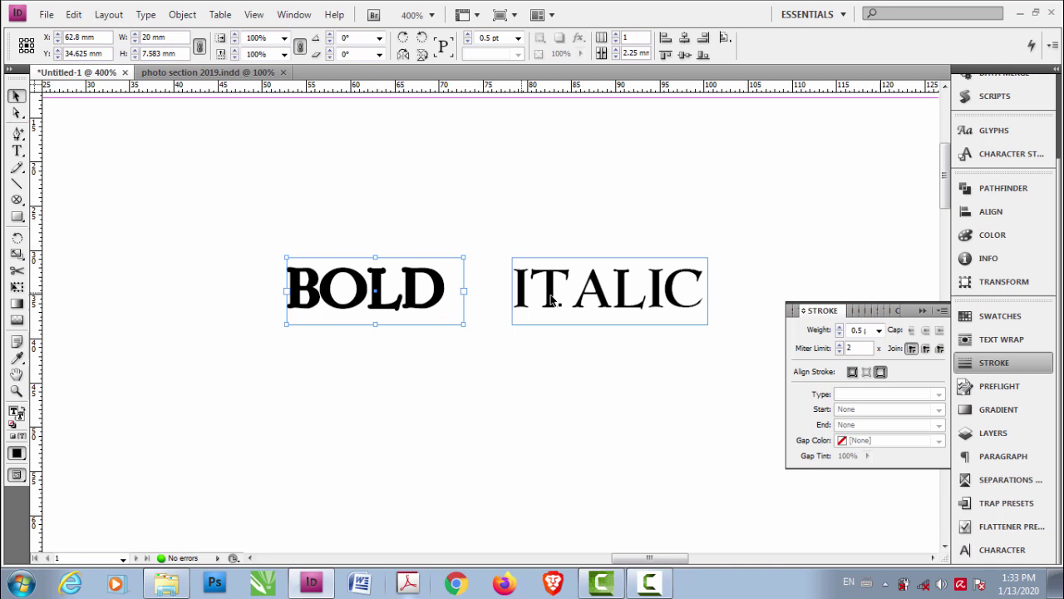
# Select the ITALIC frame and set the swatches to colour the text itself
pyautogui.click(575, 322)
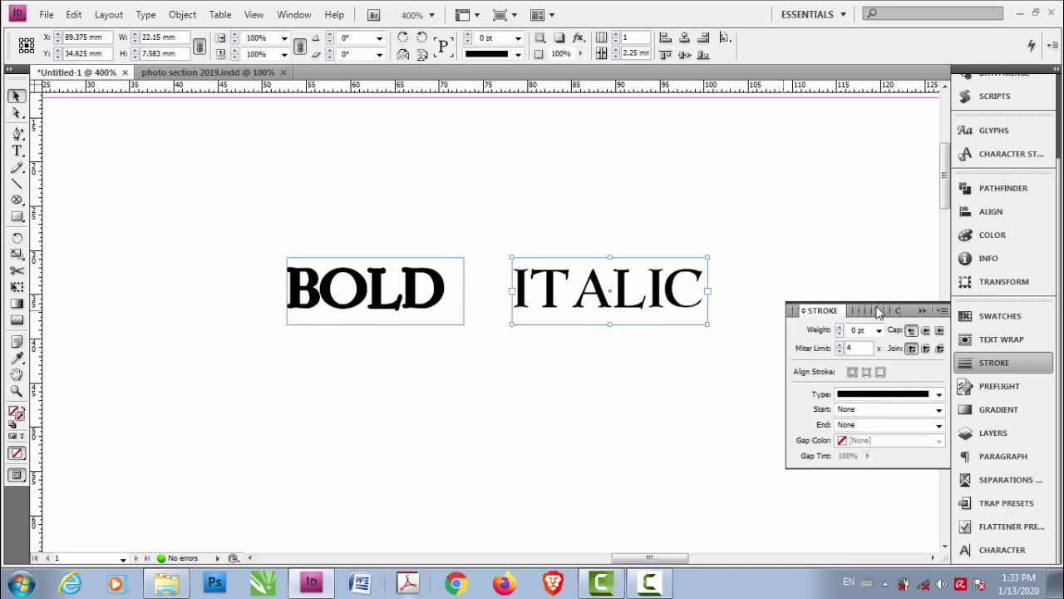
pyautogui.click(988, 323)
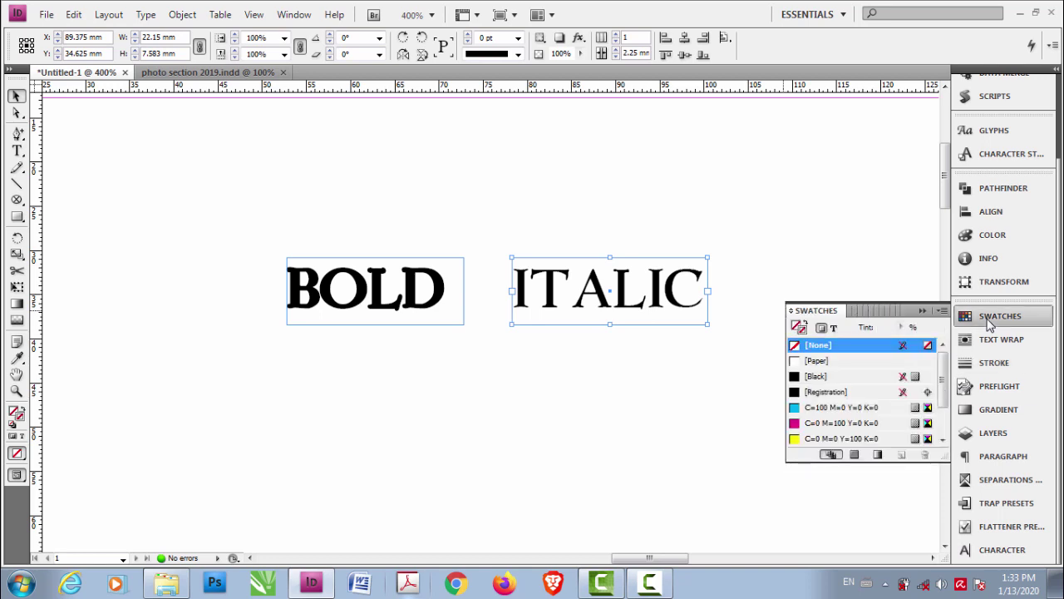
pyautogui.click(834, 329)
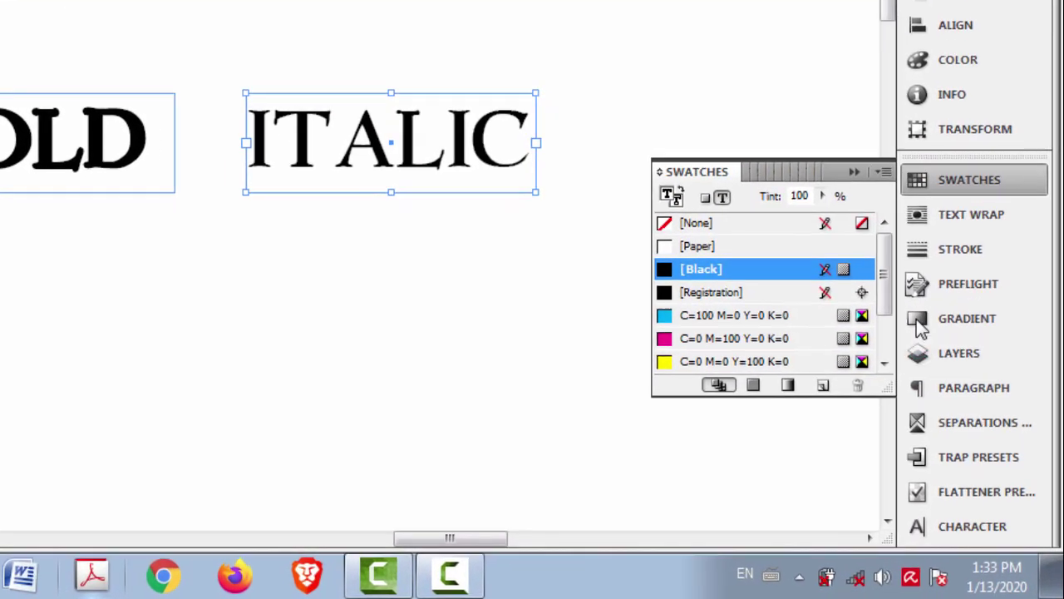
# Set ITALIC's skew to 15° in the Character panel
pyautogui.click(968, 524)
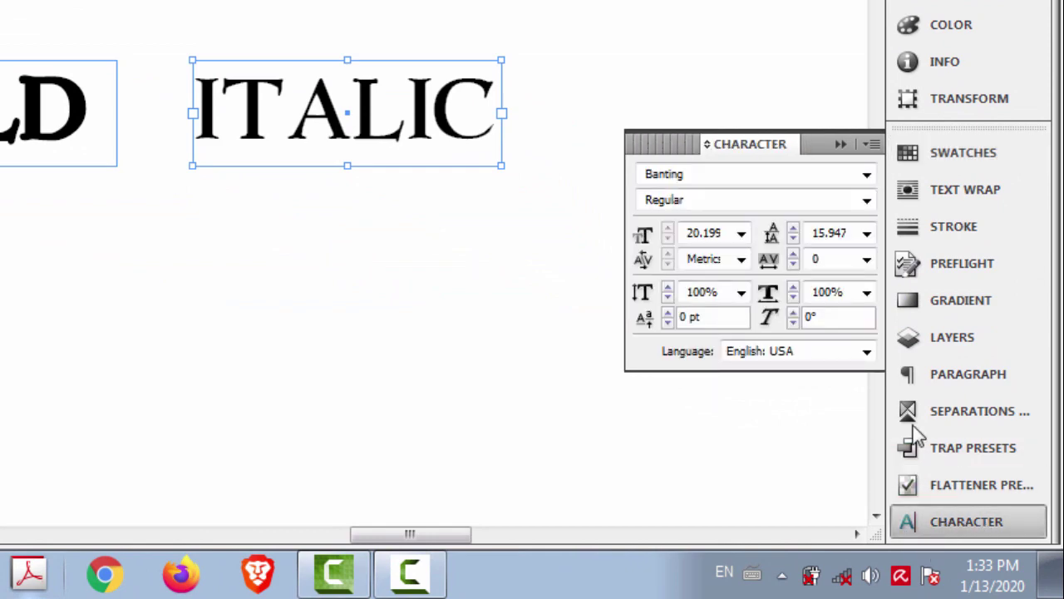
pyautogui.click(833, 314)
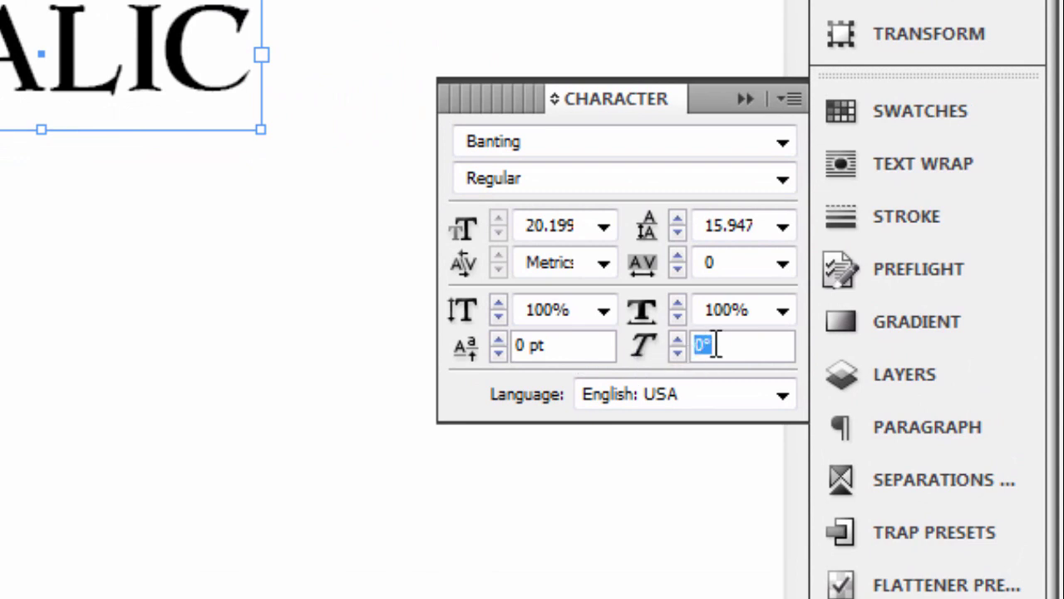
pyautogui.click(723, 342)
pyautogui.doubleClick(729, 343)
pyautogui.write('15')
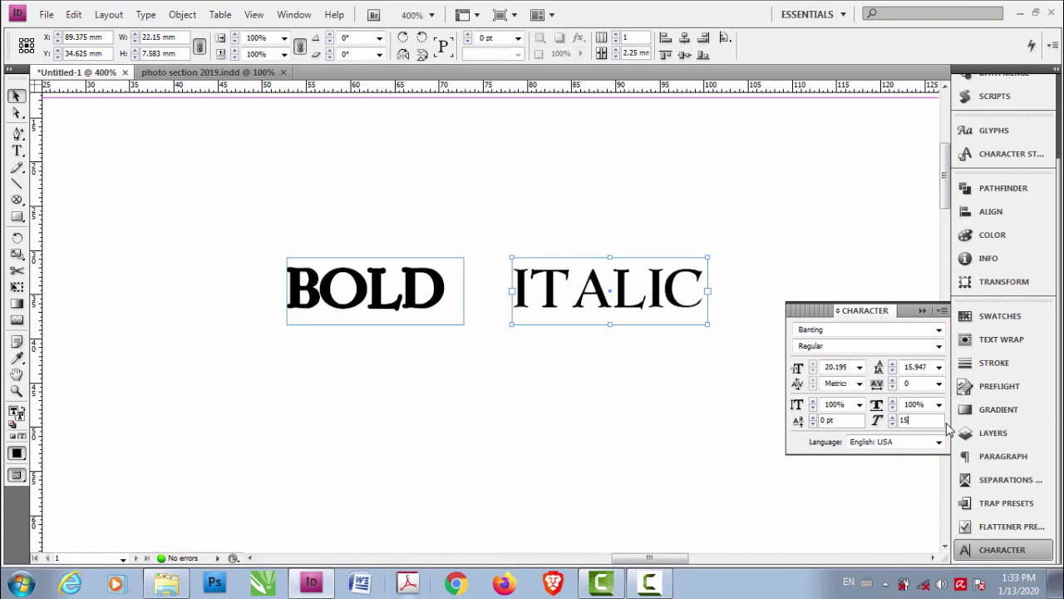
pyautogui.press('Return')
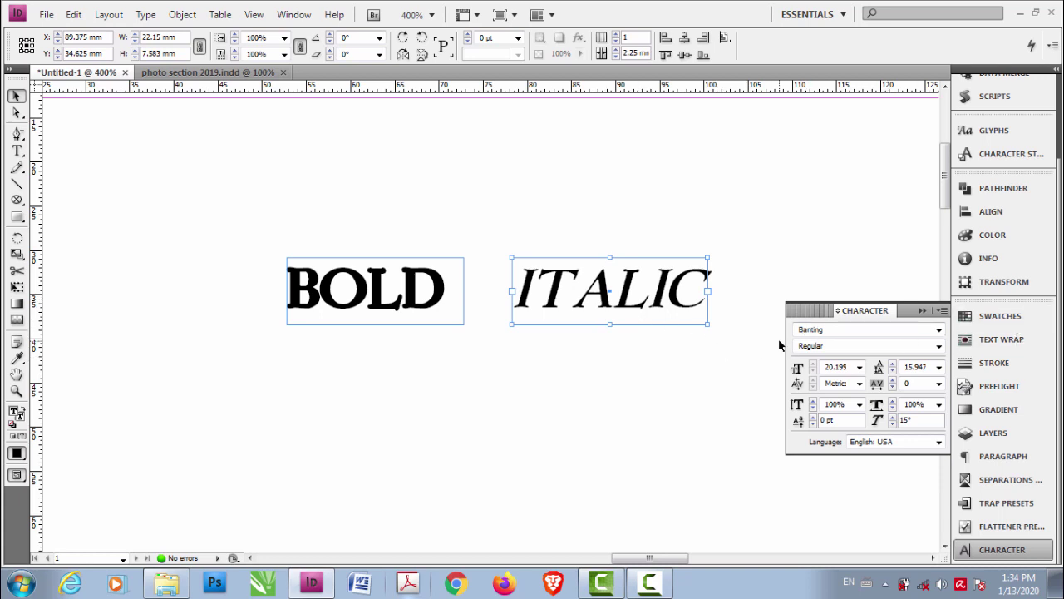
# Highlight the word BOLD and confirm its 0.5 pt stroke weight
pyautogui.click(430, 319)
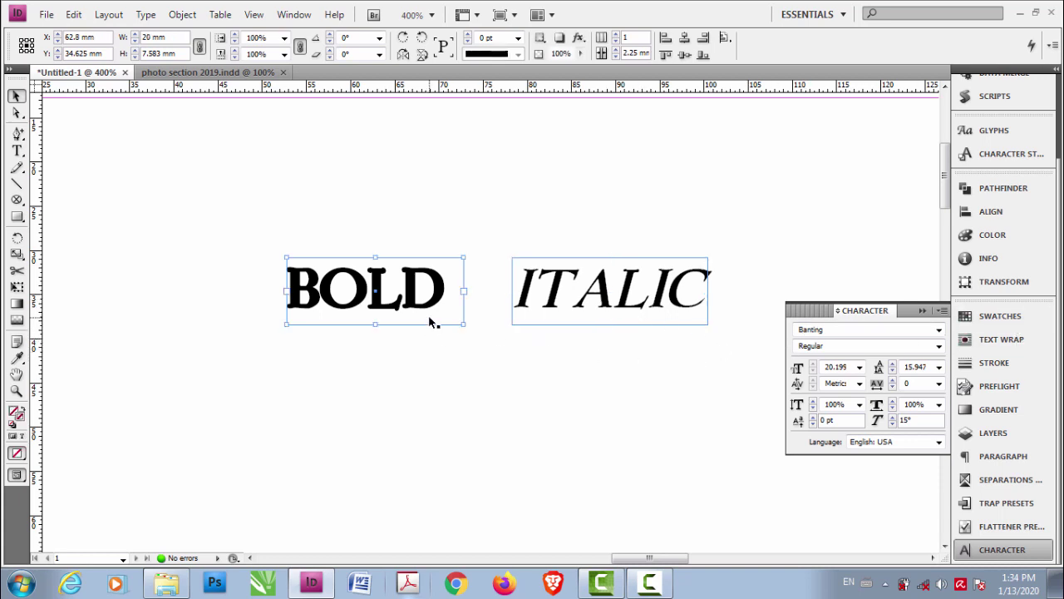
pyautogui.click(979, 323)
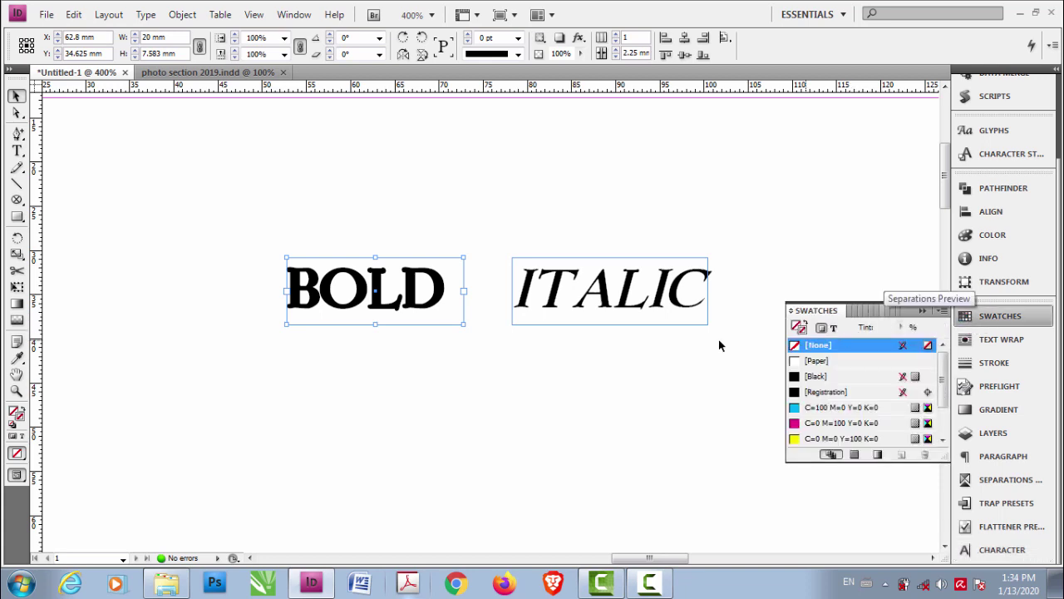
pyautogui.doubleClick(419, 303)
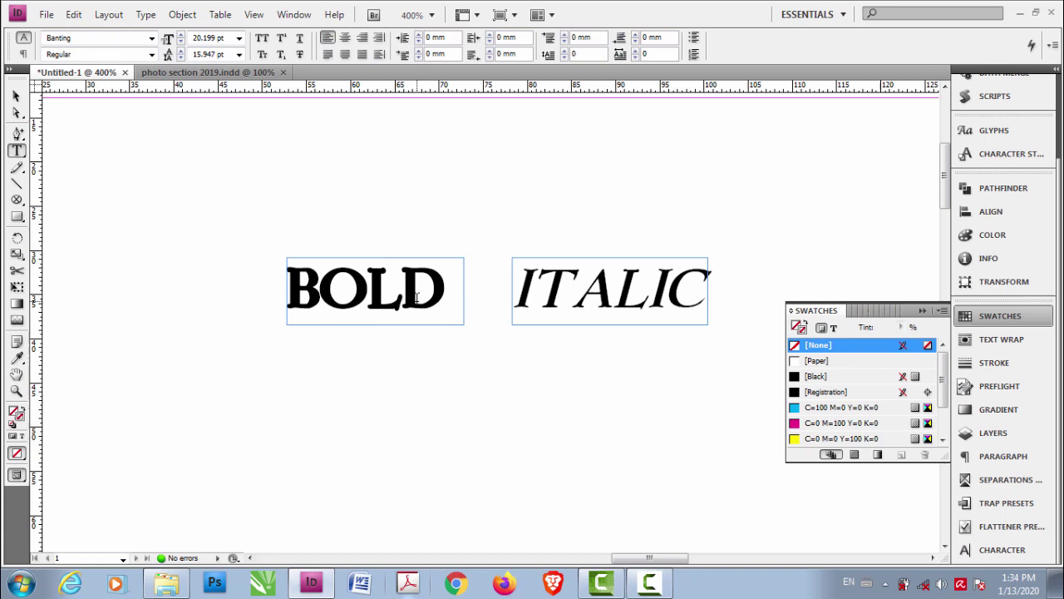
pyautogui.click(449, 296)
pyautogui.hscroll(-2, 449, 296)
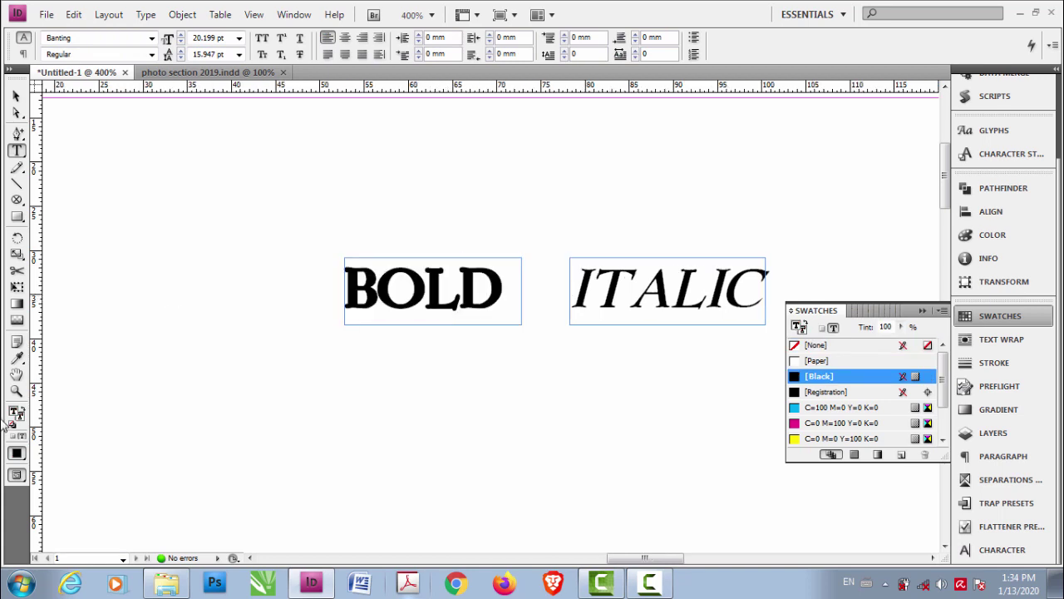
pyautogui.moveTo(518, 300); pyautogui.dragTo(356, 301)
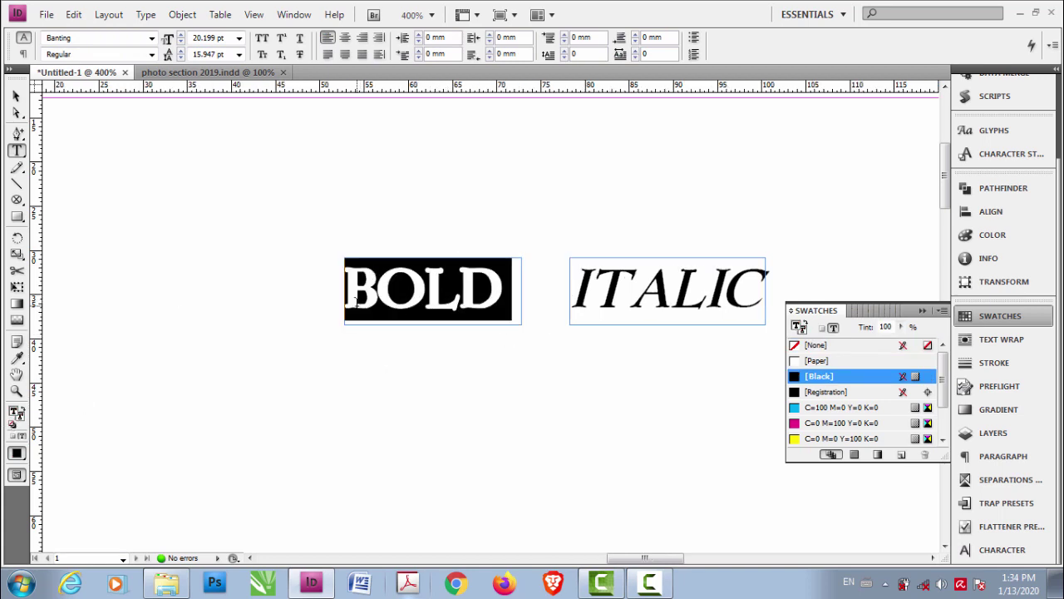
pyautogui.click(970, 366)
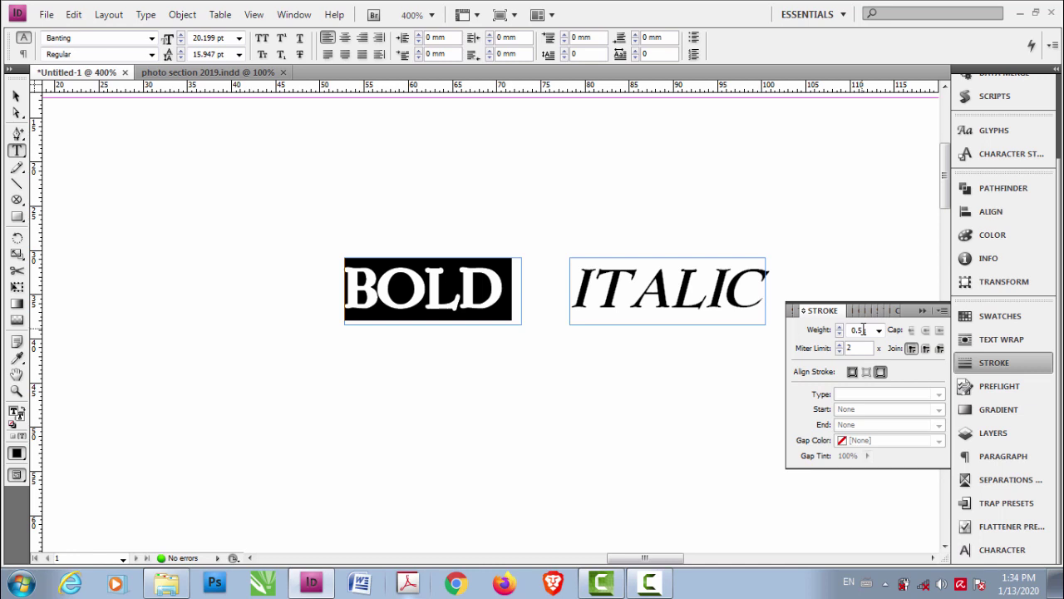
# Highlight ITALIC, try a 30° skew, return it to 15°, and choose the Selection tool
pyautogui.click(672, 298)
pyautogui.doubleClick(762, 282)
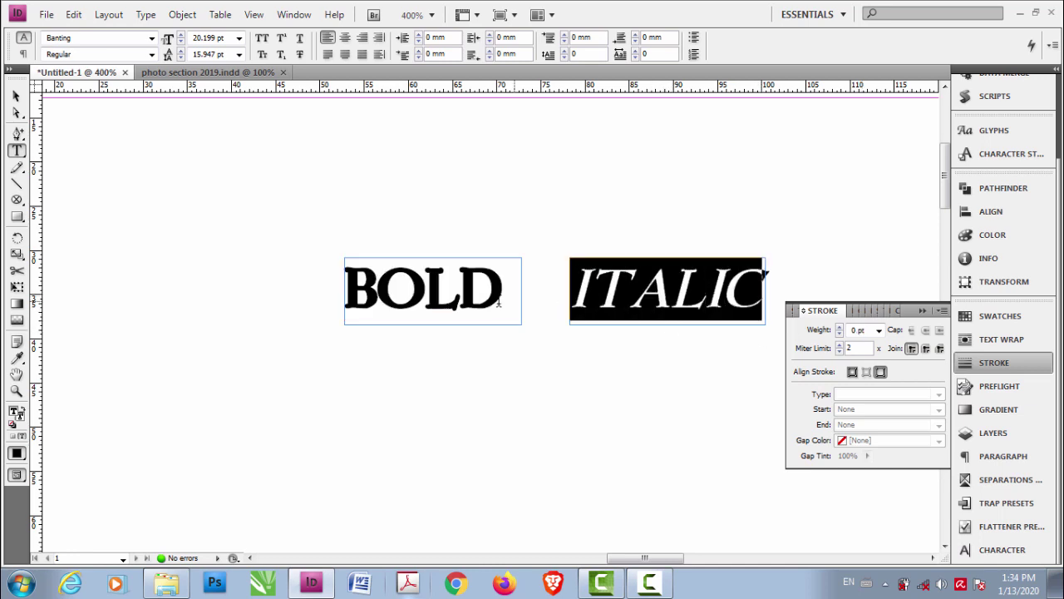
pyautogui.click(998, 553)
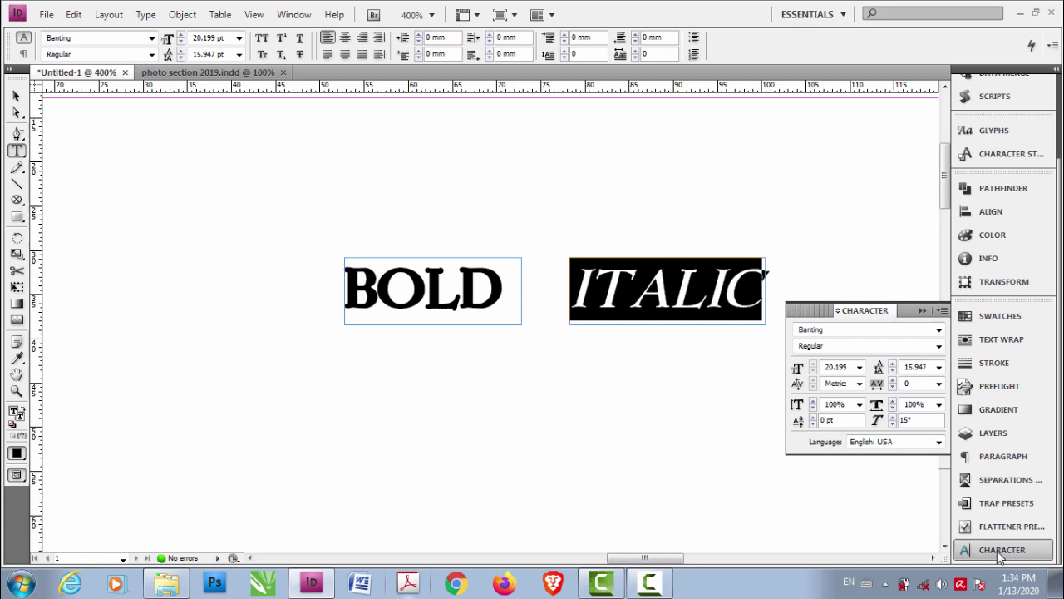
pyautogui.doubleClick(908, 420)
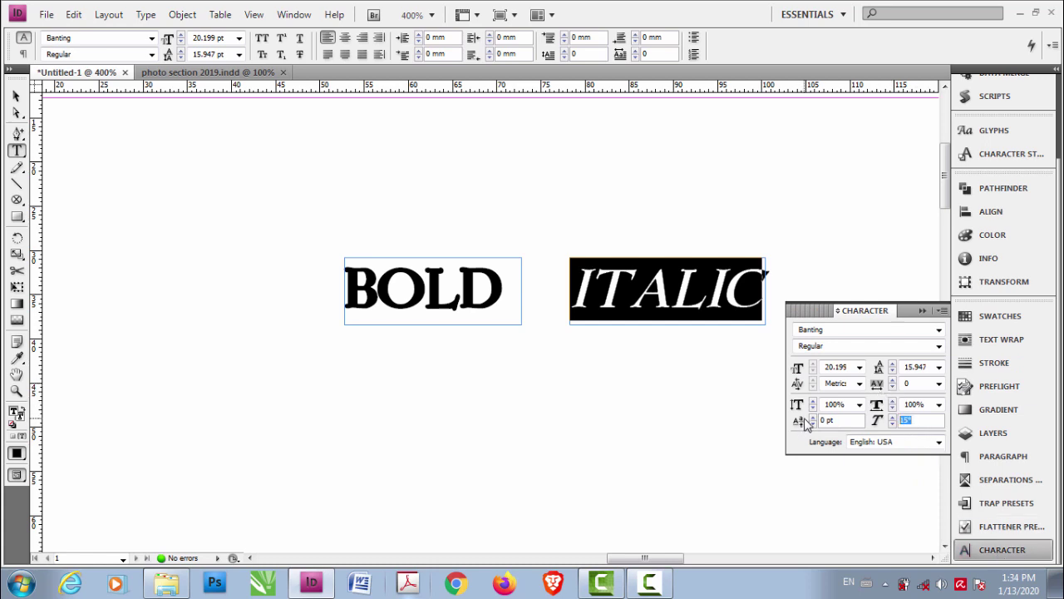
pyautogui.write('30')
pyautogui.press('Return')
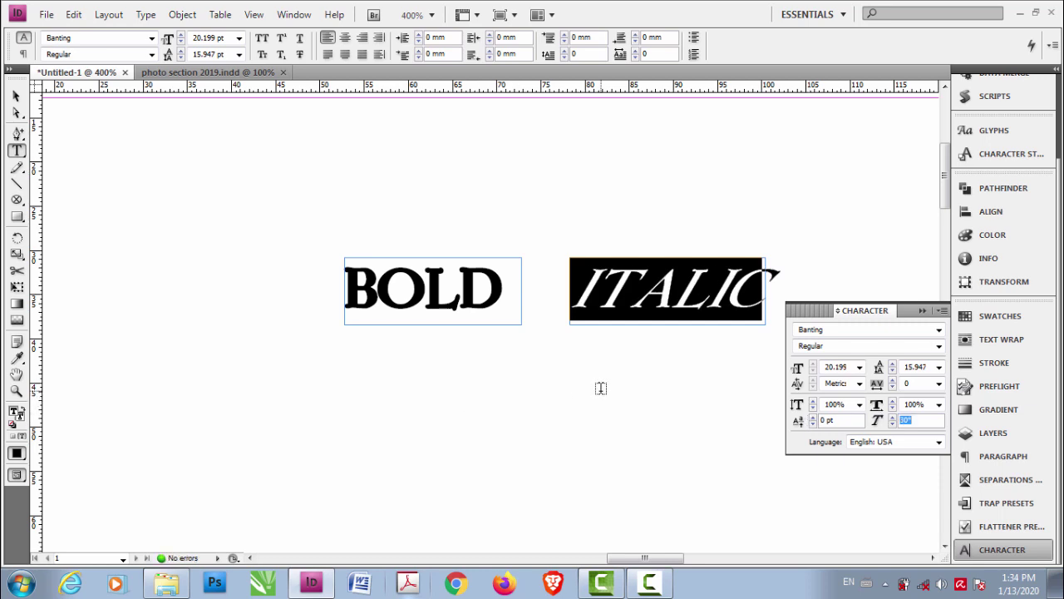
pyautogui.write('15')
pyautogui.press('Return')
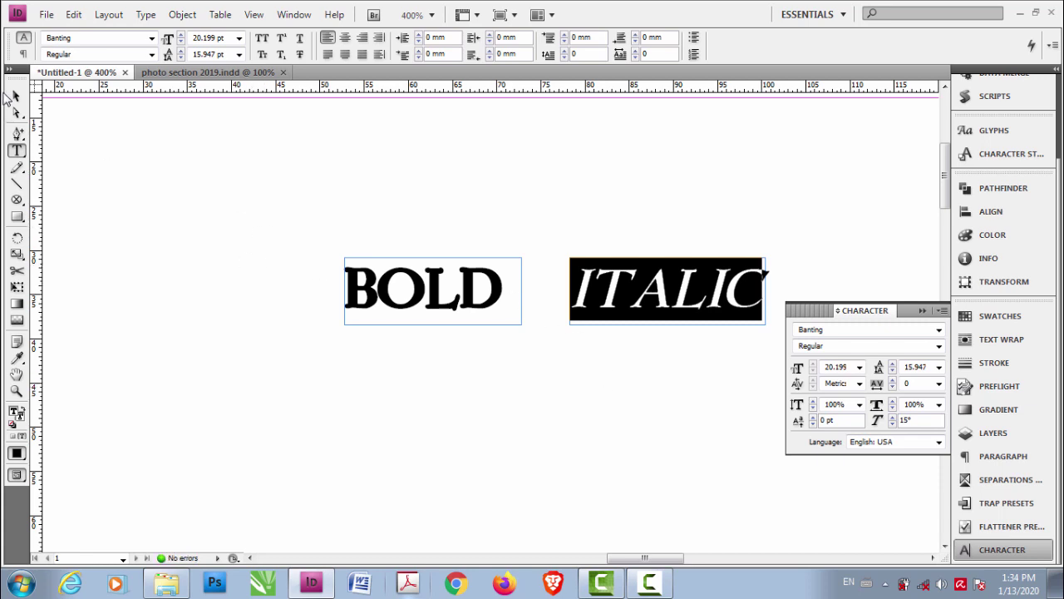
pyautogui.click(16, 96)
pyautogui.click(922, 310)
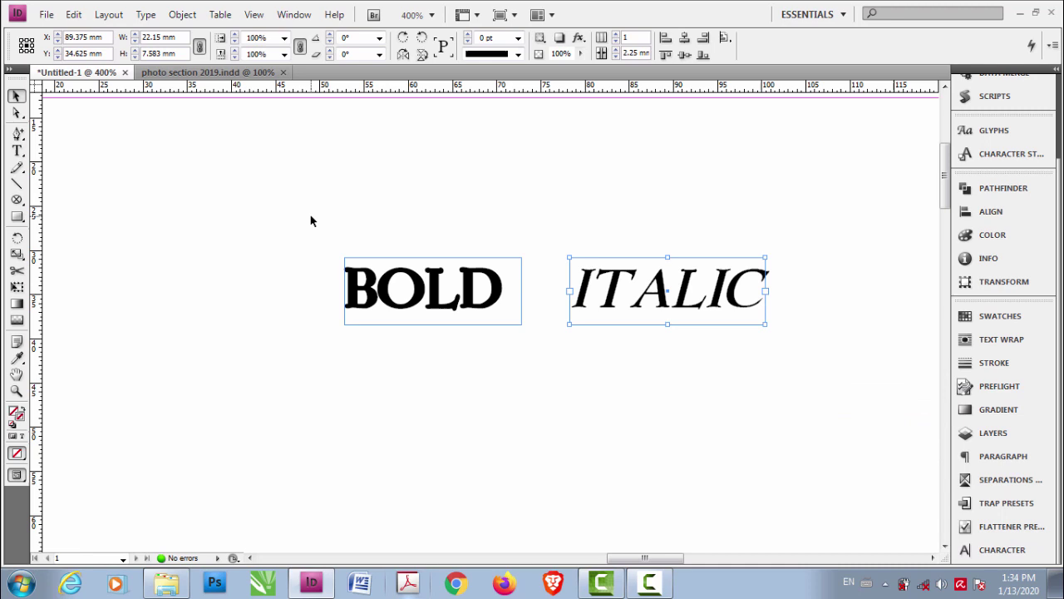
pyautogui.click(434, 300)
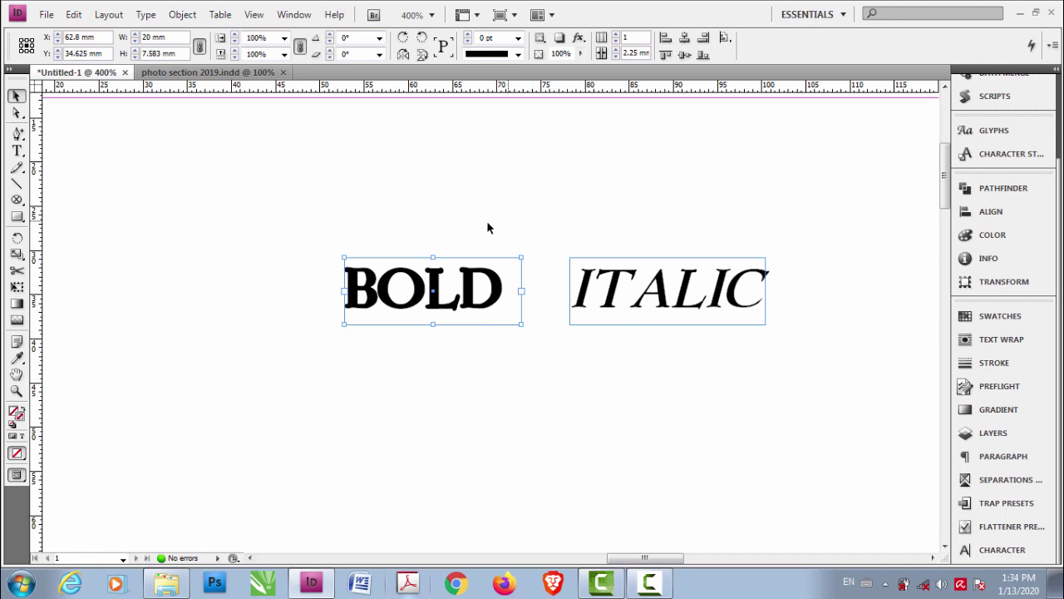
pyautogui.click(278, 205)
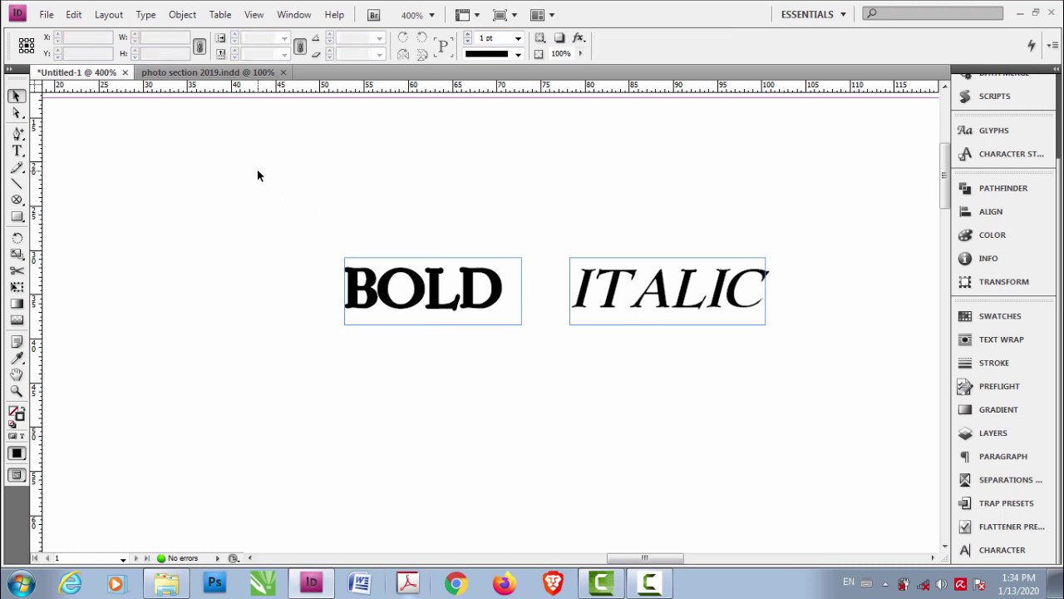